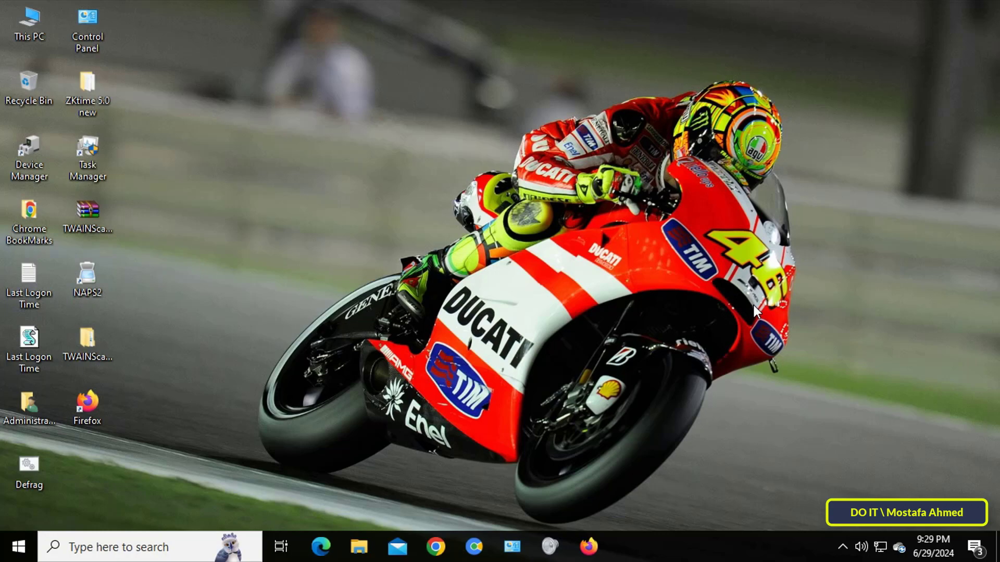
Step: Delete the Data folder from Local Disk (C:) to confirm it can be deleted
key("super+e")
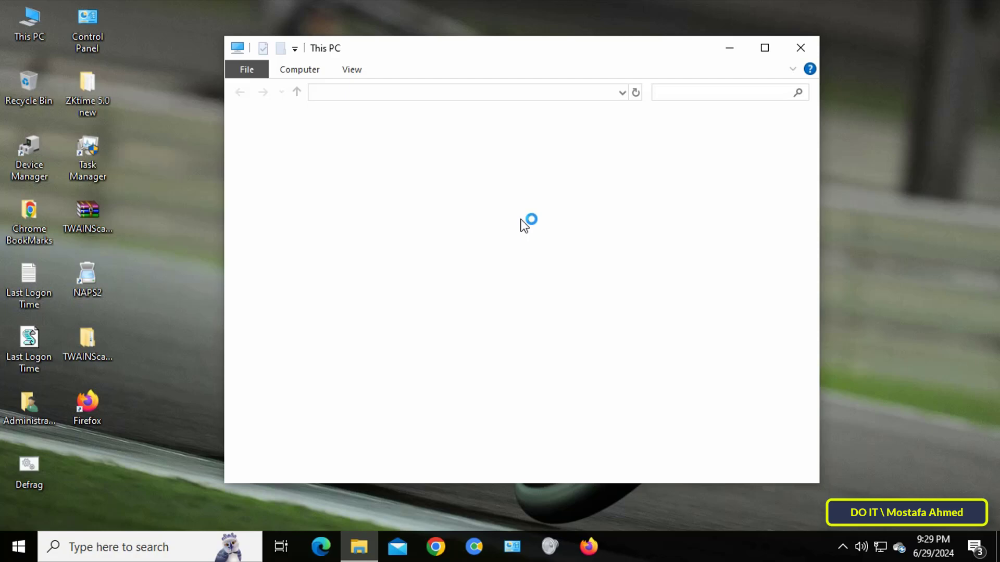
double_click(468, 345)
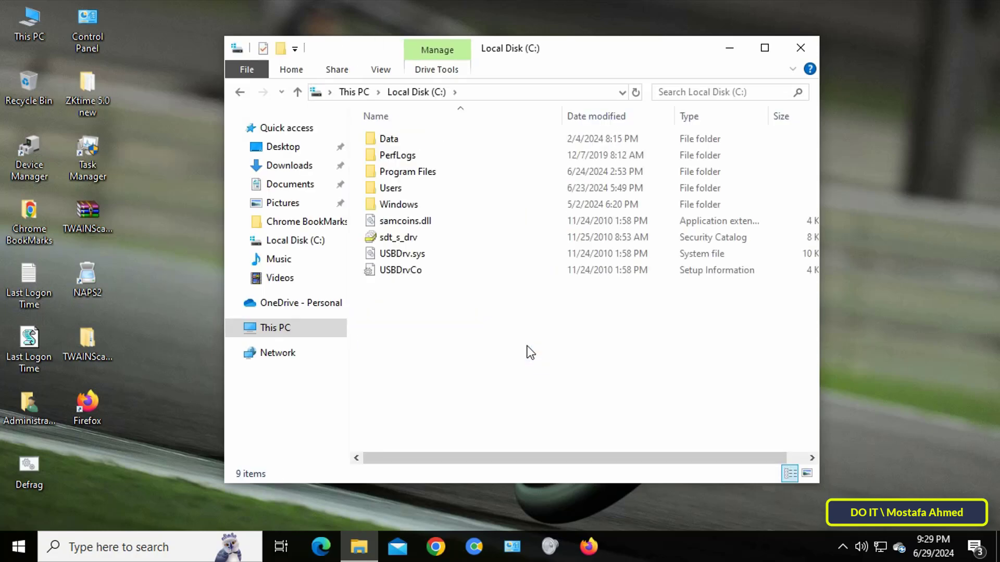
left_click(380, 136)
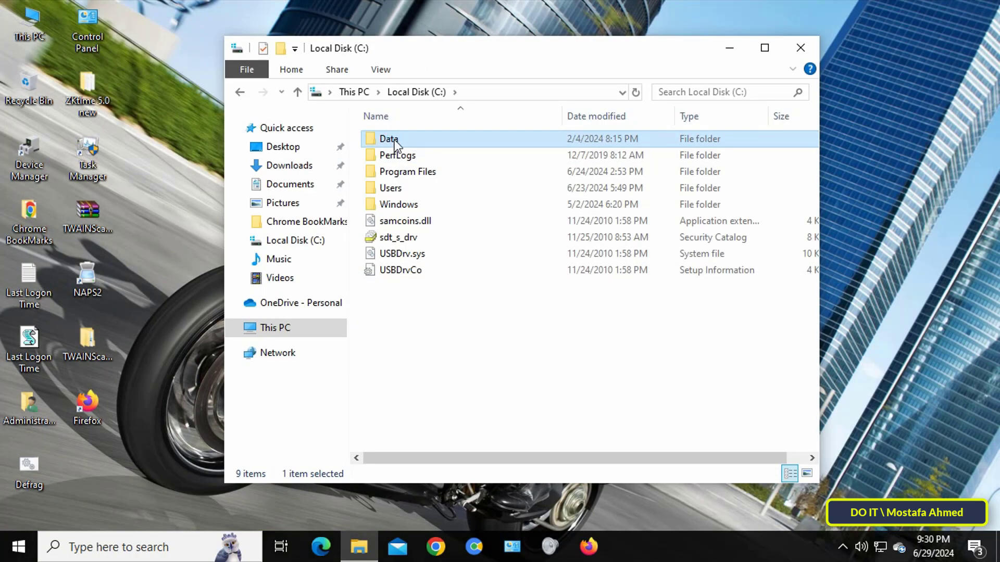
right_click(395, 140)
left_click(436, 450)
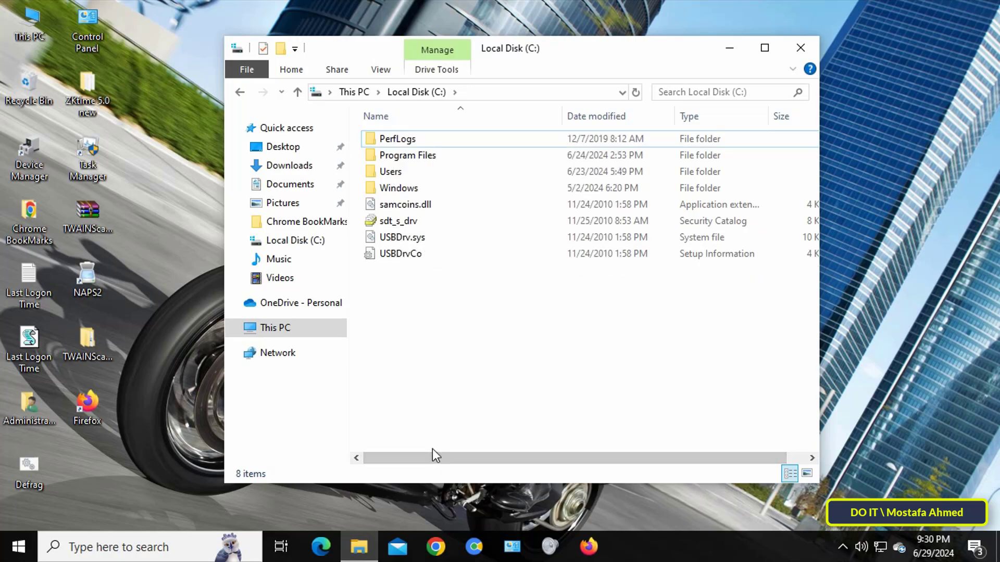
Step: Restore the Data folder from the Recycle Bin back to C:\
left_click(126, 124)
left_click(412, 159)
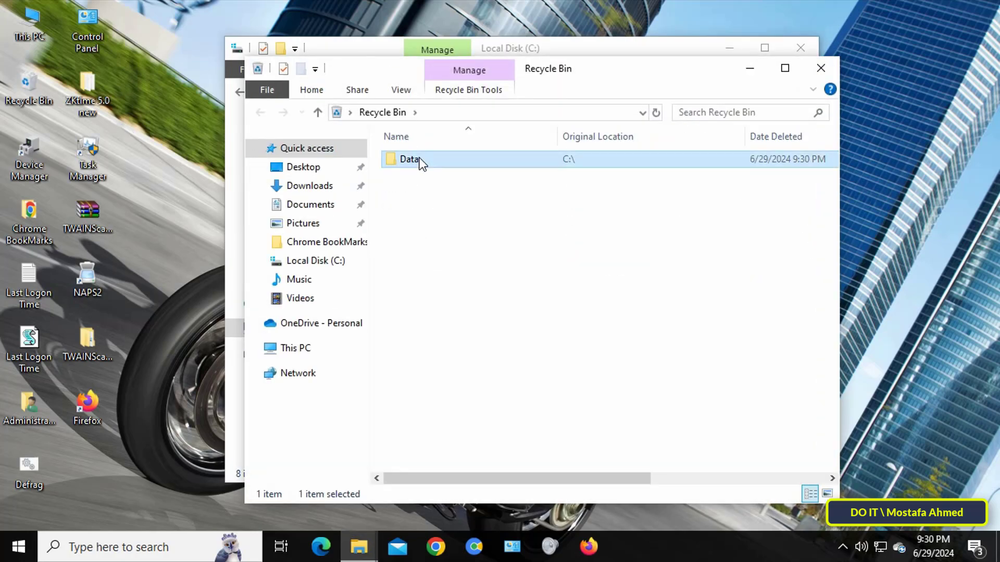
right_click(419, 159)
left_click(458, 171)
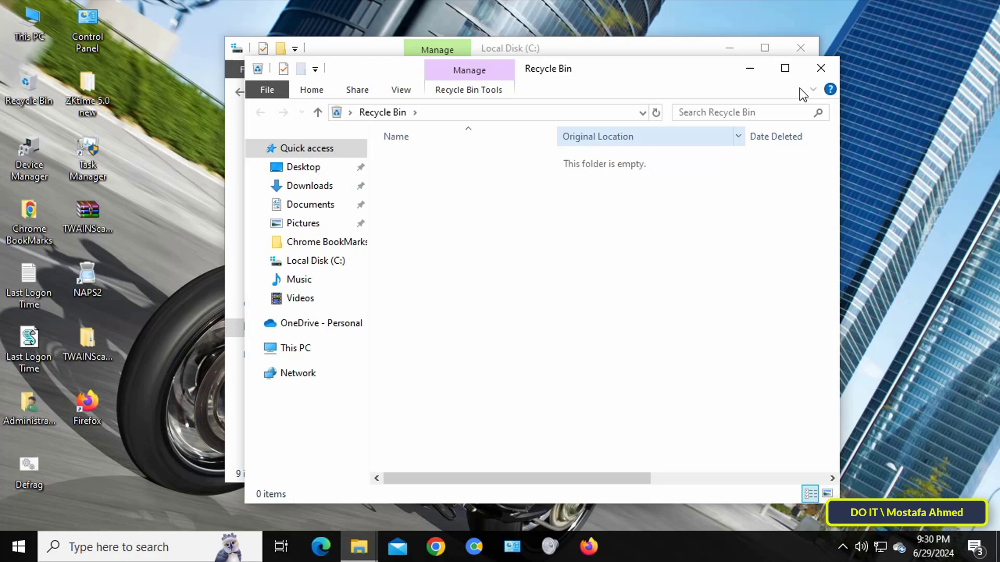
left_click(821, 69)
left_click(390, 271)
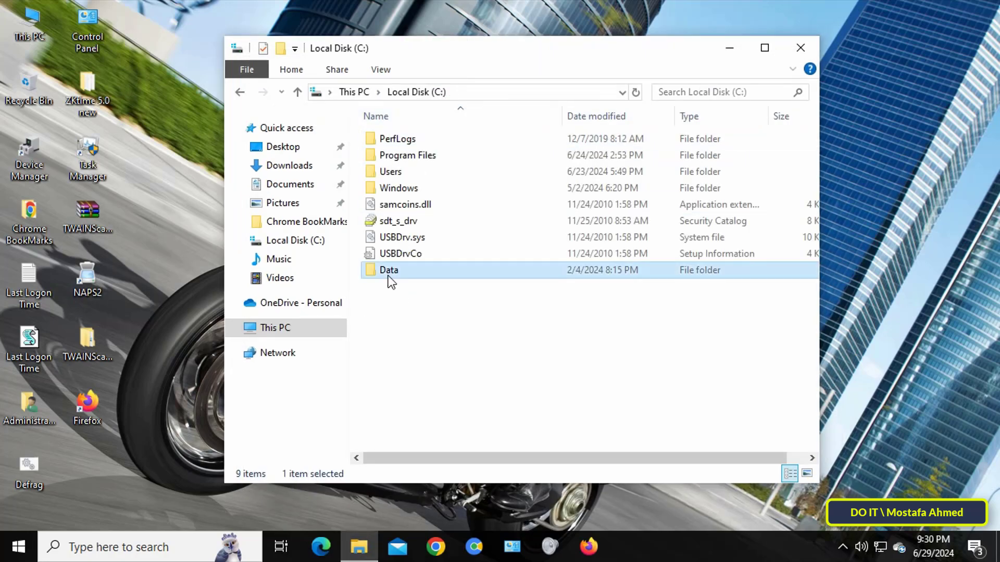
Step: Open the Data folder's Advanced Security Settings from Properties > Security and select the Administrators entry
right_click(405, 270)
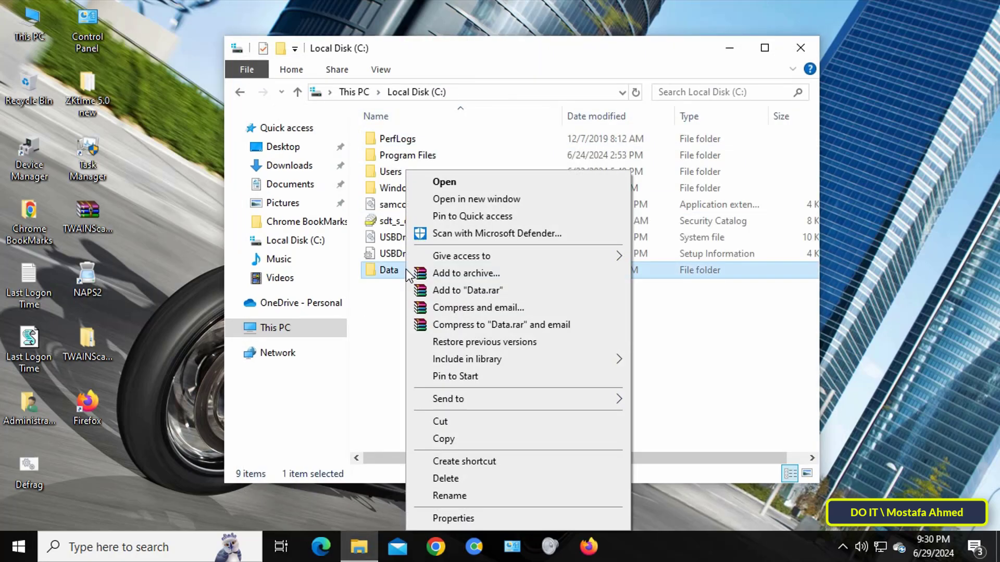
left_click(474, 519)
left_click_drag(529, 161, 492, 60)
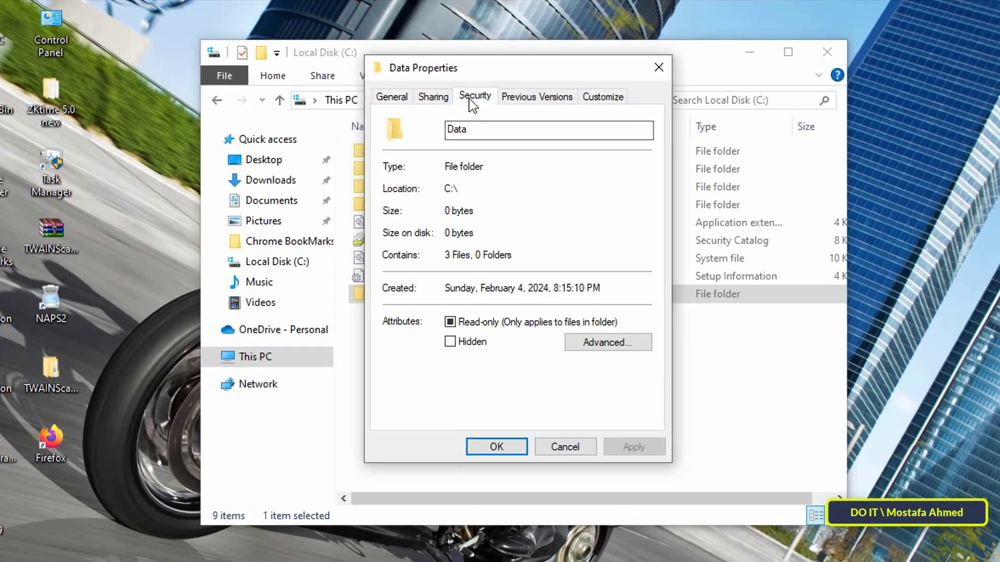
left_click(468, 96)
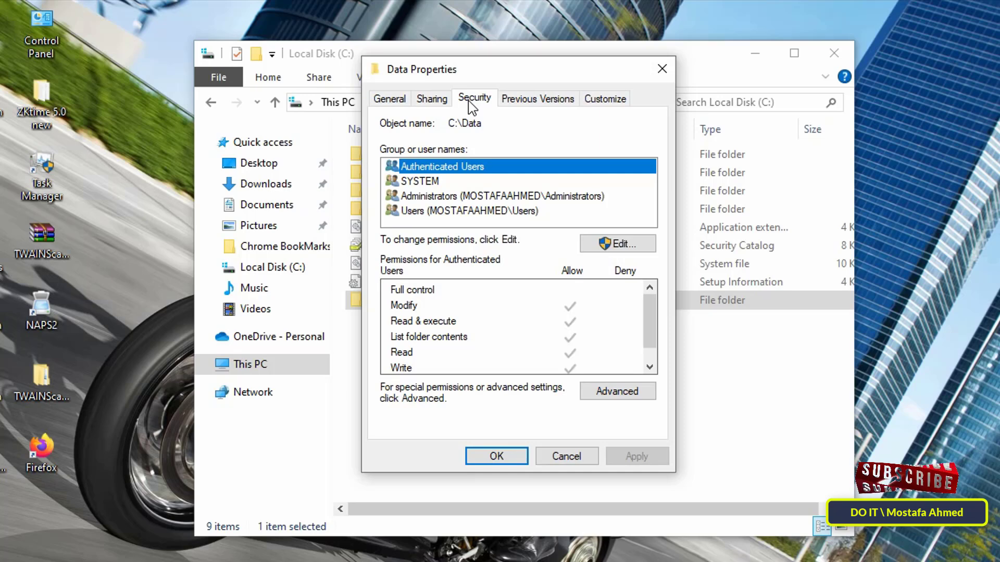
left_click(619, 394)
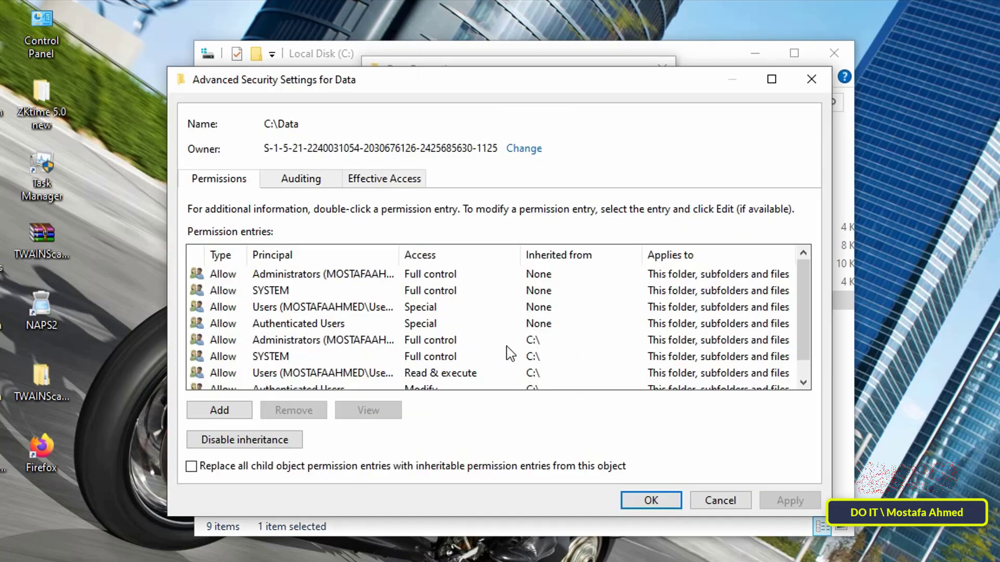
scroll(510, 352, "down", 1)
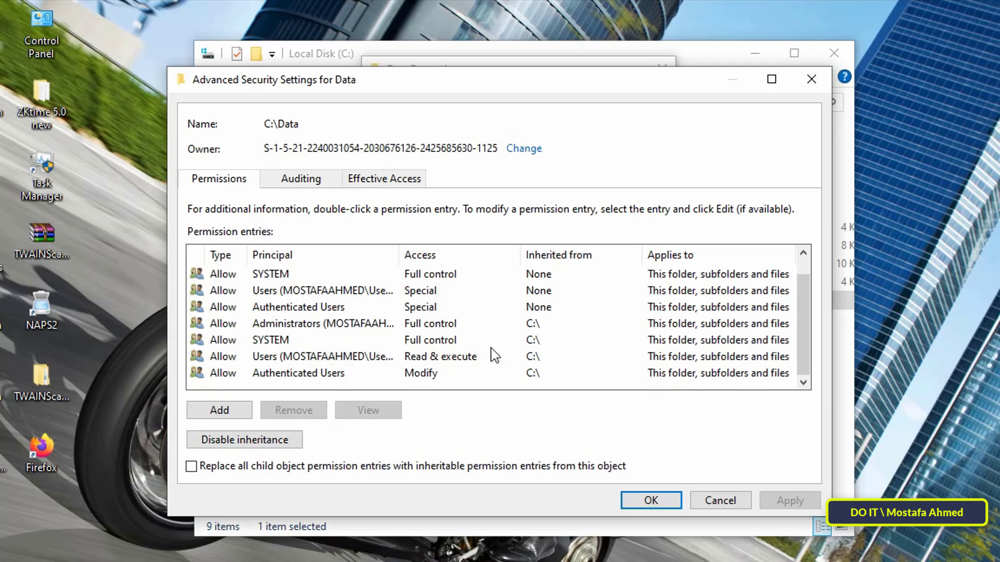
scroll(495, 356, "up", 1)
left_click(337, 274)
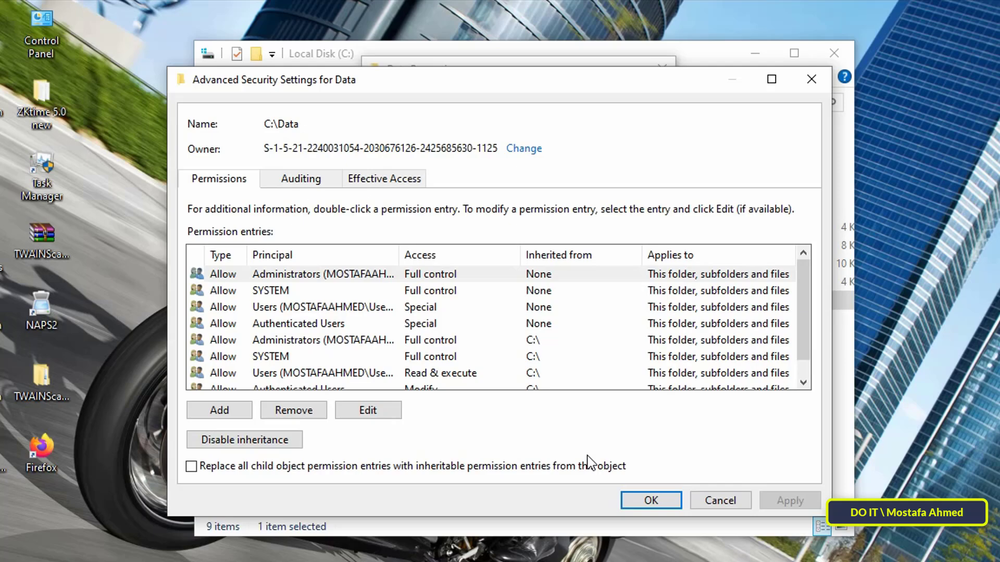
Step: Disable inheritance on Data, converting inherited permissions into the folder's own explicit entries
left_click(279, 447)
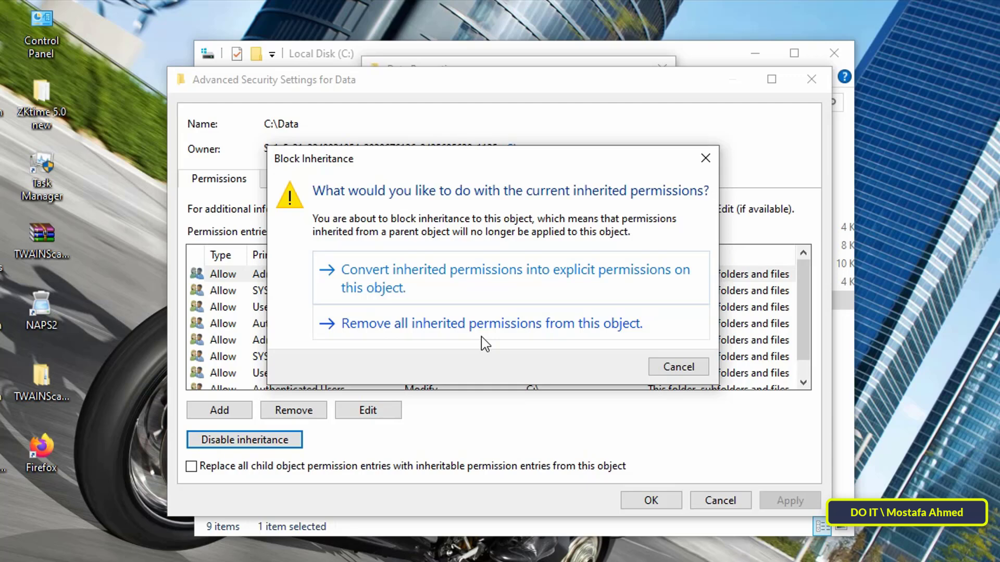
left_click(491, 293)
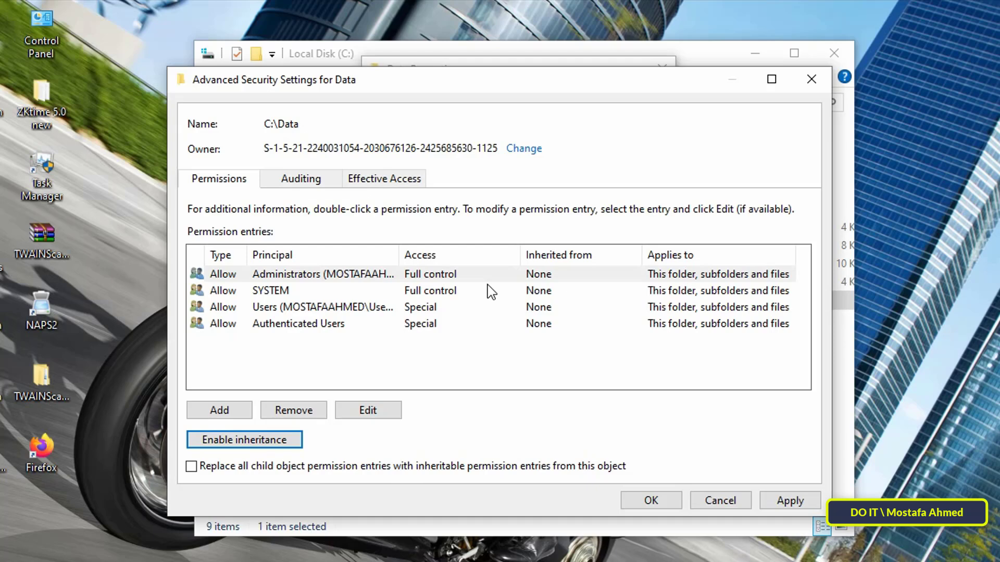
Step: Remove the Delete and Delete subfolders and files permissions from Administrators
left_click(366, 276)
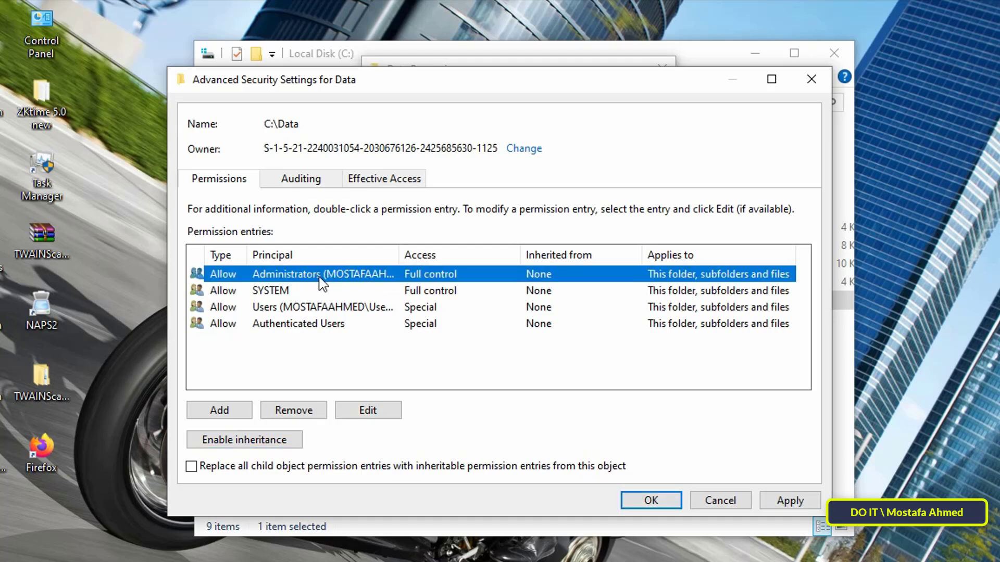
left_click(390, 416)
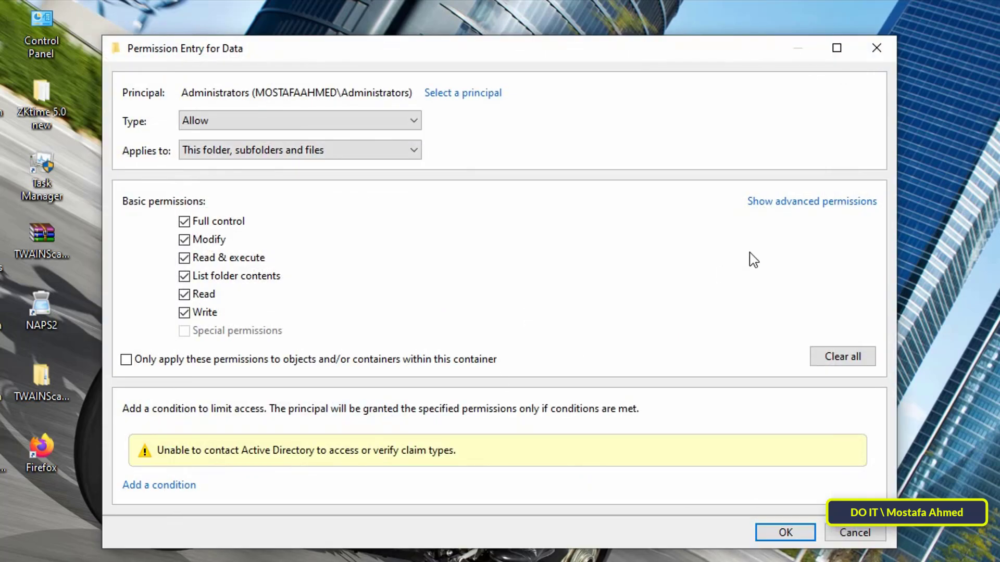
left_click(795, 204)
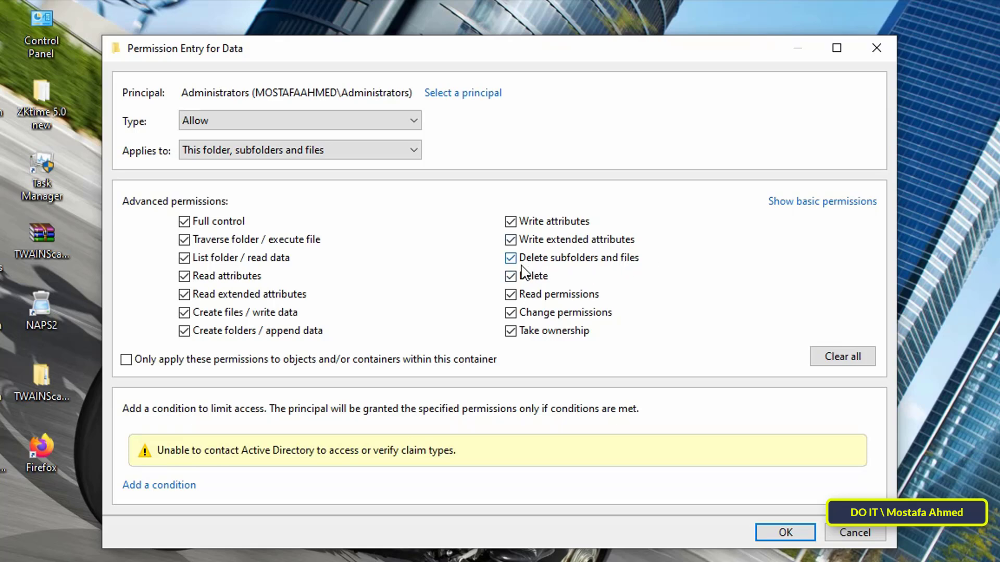
left_click(541, 262)
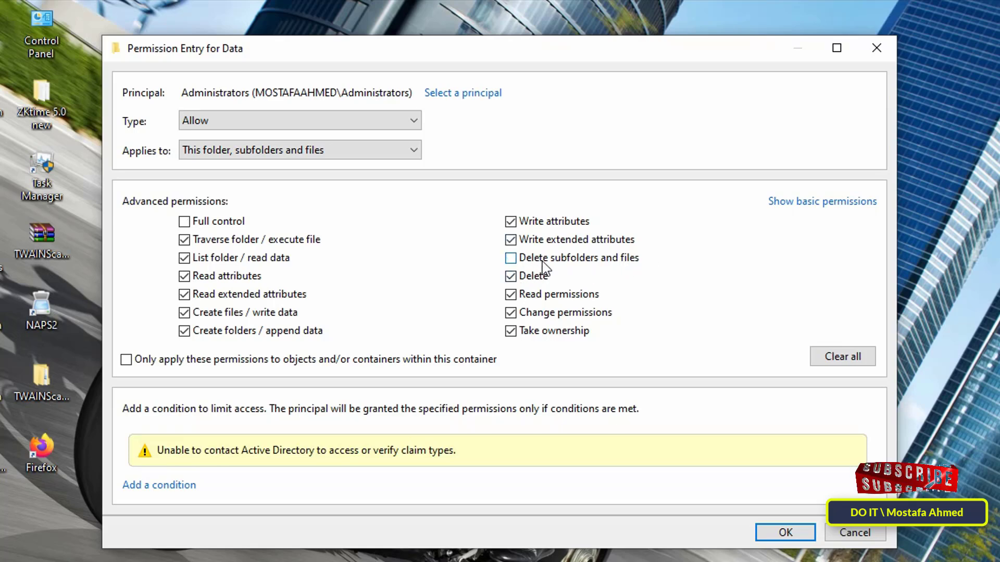
left_click(537, 281)
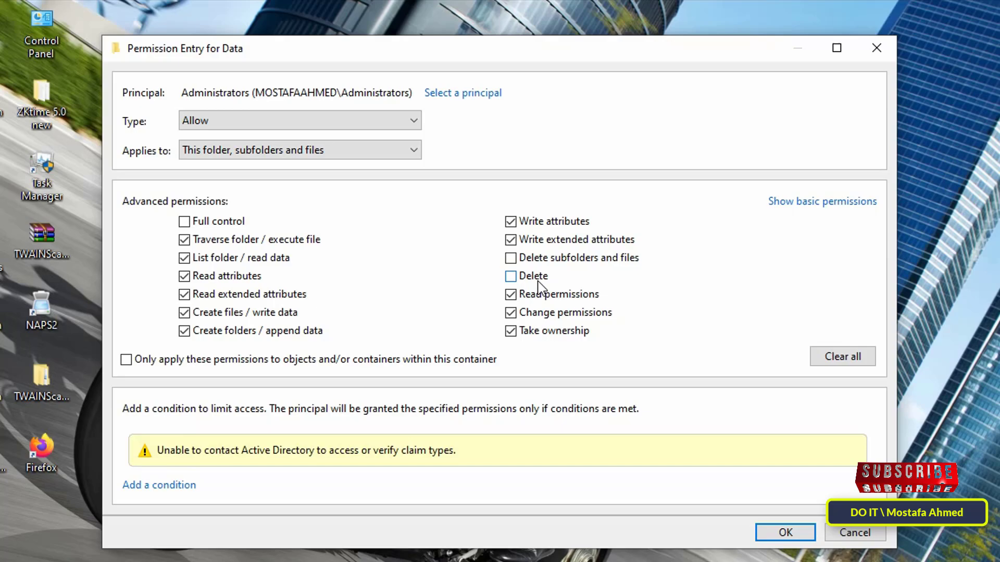
left_click(801, 533)
Step: Remove the Delete and Delete subfolders and files permissions from SYSTEM
left_click(280, 290)
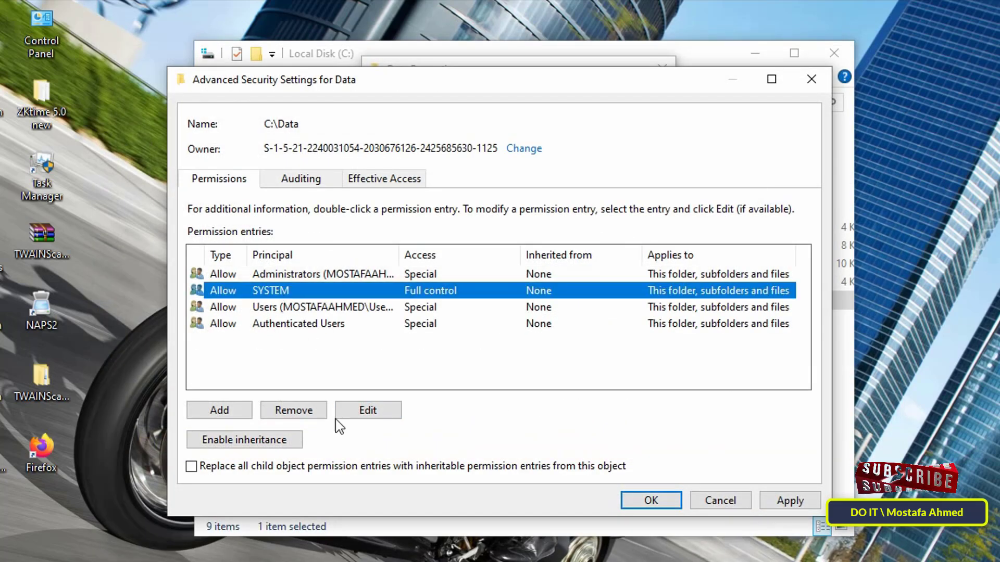
left_click(376, 412)
left_click(816, 204)
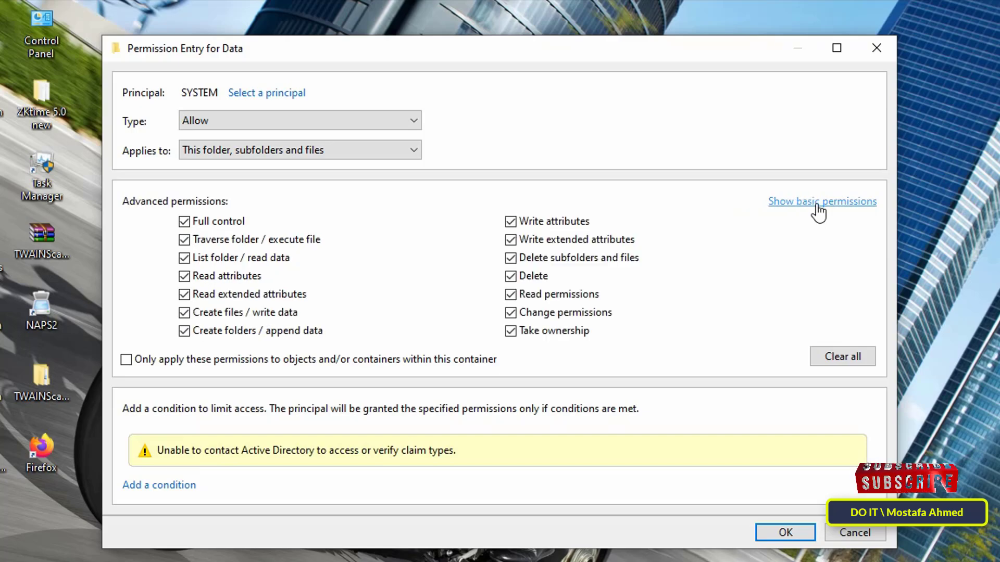
left_click(584, 261)
left_click(522, 279)
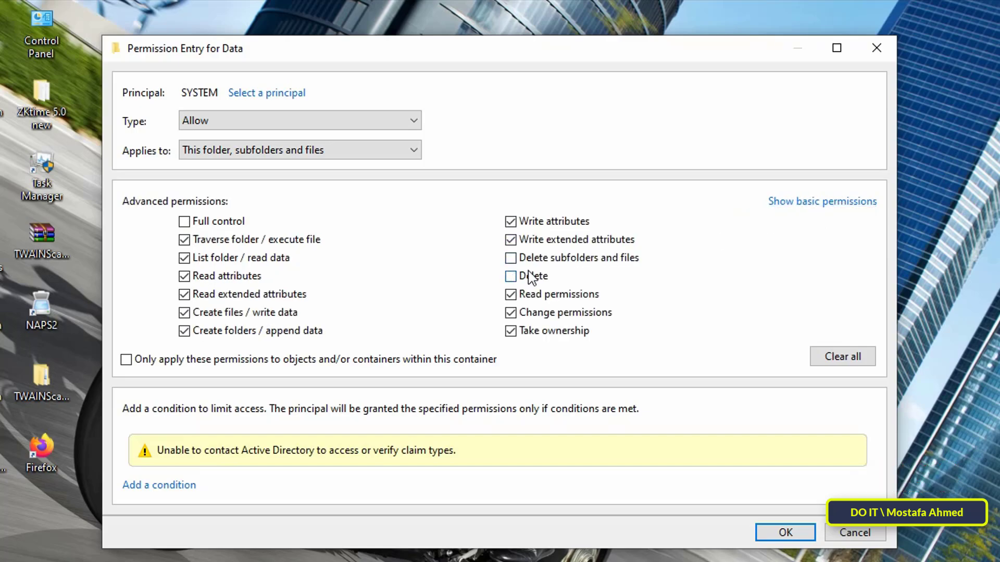
left_click(785, 534)
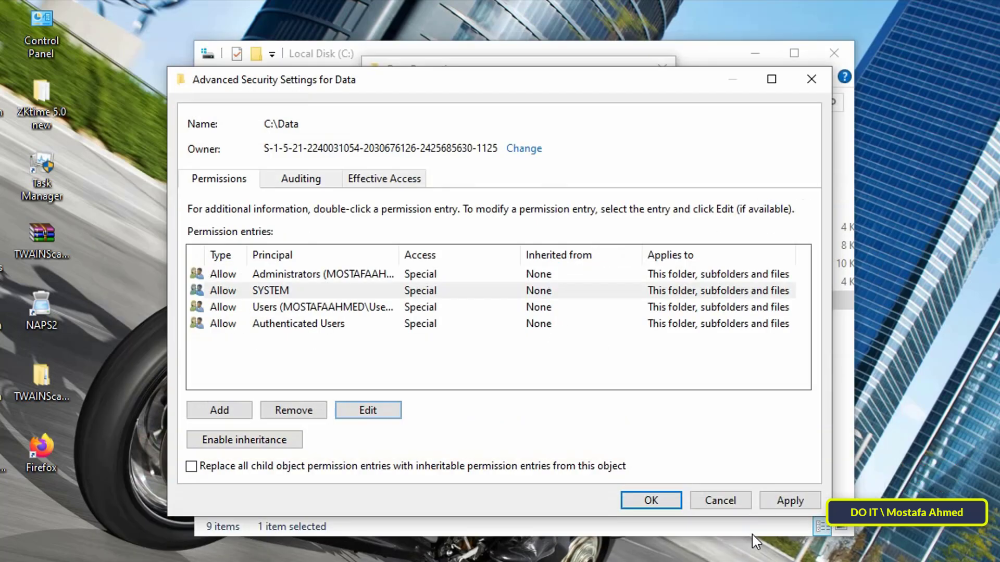
Step: Remove the Delete and Delete subfolders and files permissions from Users
left_click(376, 308)
left_click(368, 410)
left_click(817, 201)
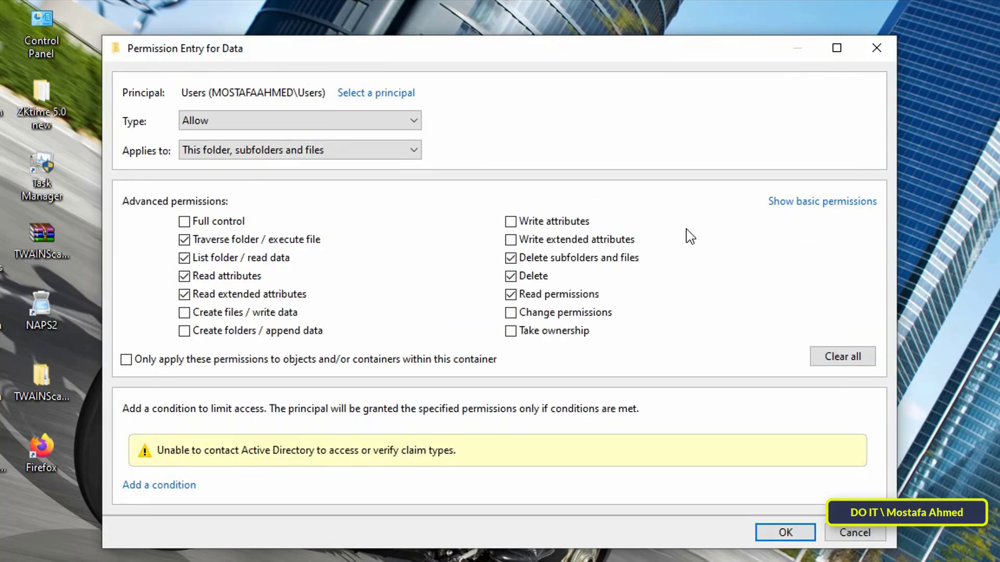
left_click(532, 277)
left_click(530, 258)
left_click(784, 532)
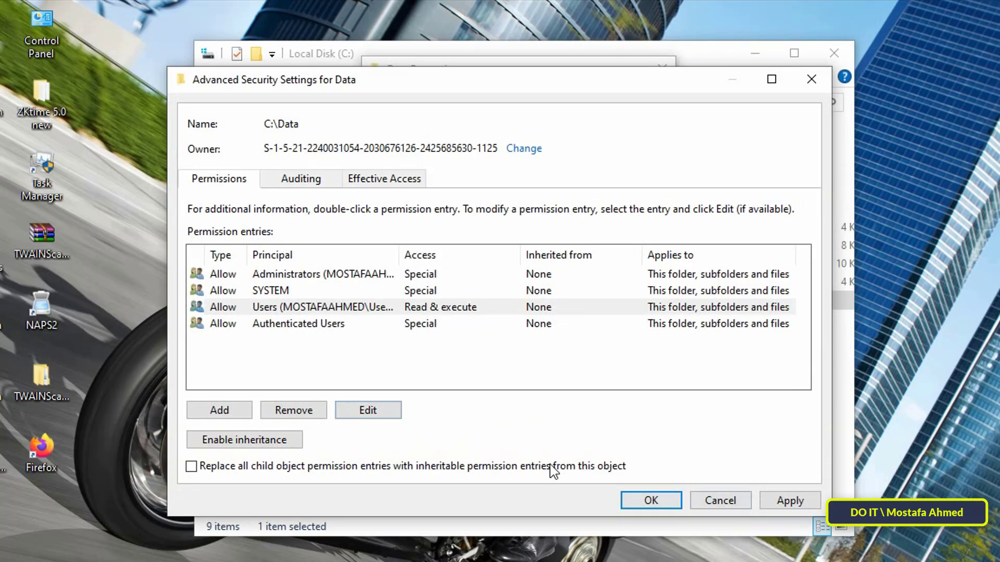
Step: Remove both delete permissions from Authenticated Users and apply the changes to Data
left_click(279, 324)
left_click(369, 411)
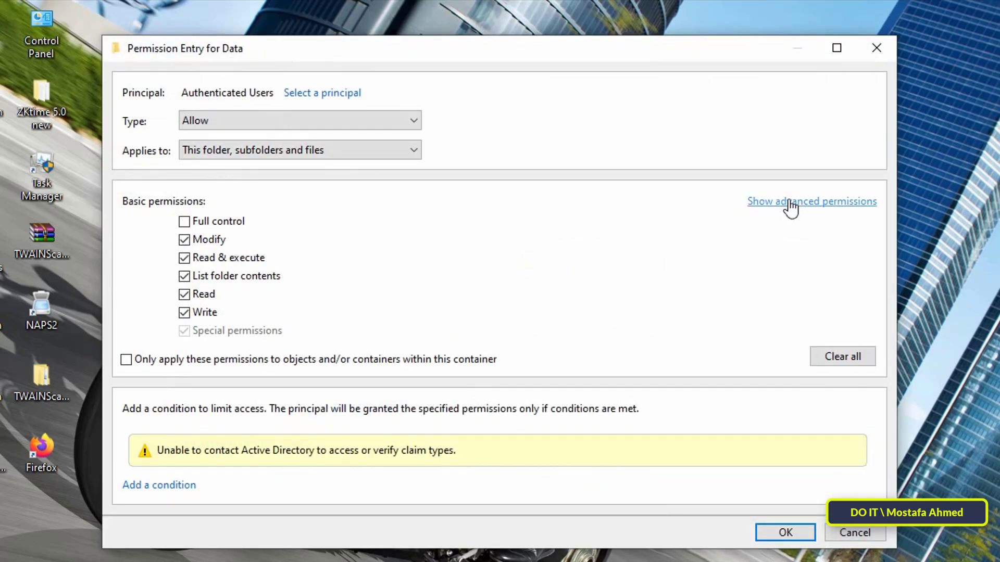
left_click(790, 203)
left_click(523, 258)
left_click(524, 277)
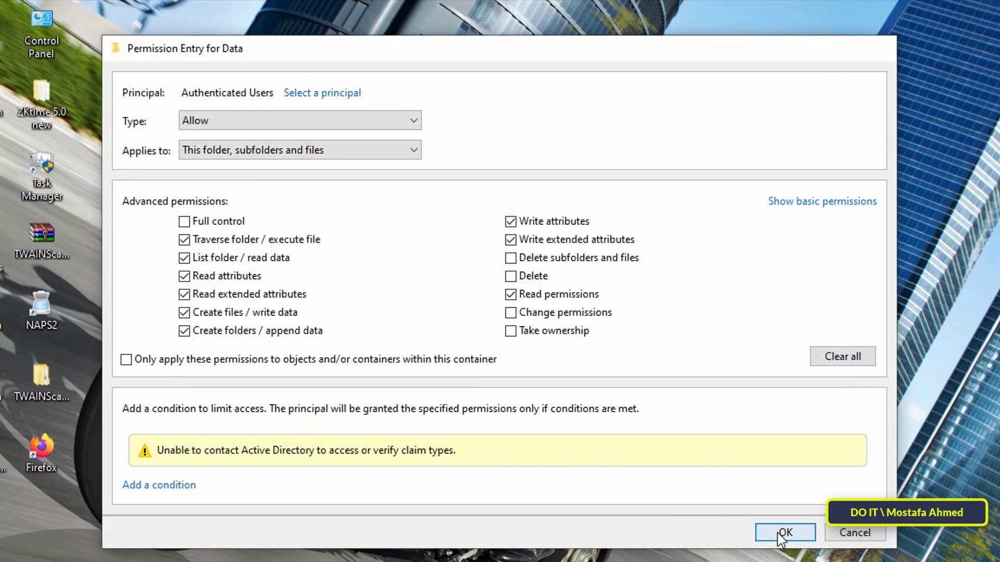
left_click(784, 532)
left_click(789, 502)
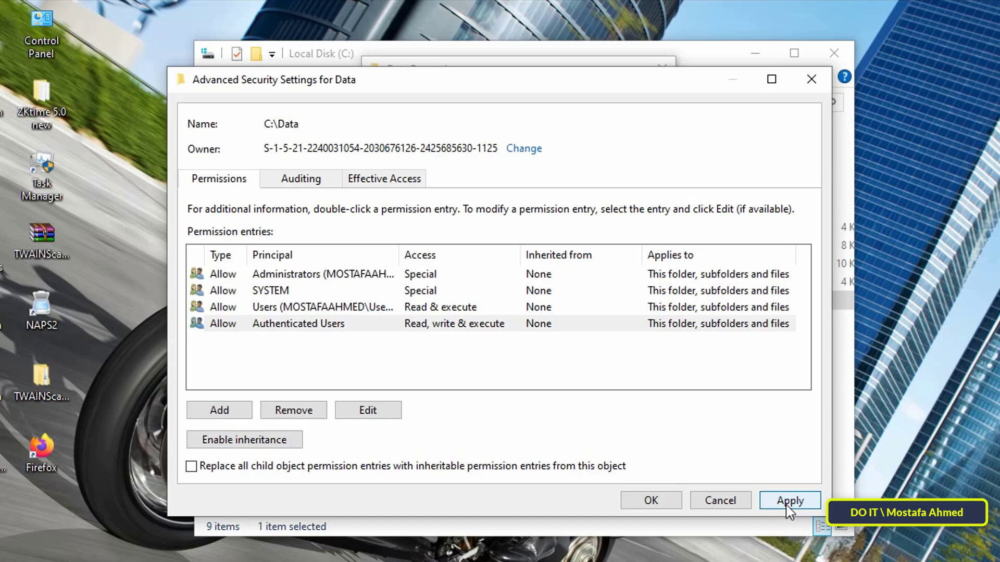
Step: Close the security dialogs and try deleting Data, which Folder Access Denied refuses
left_click(650, 500)
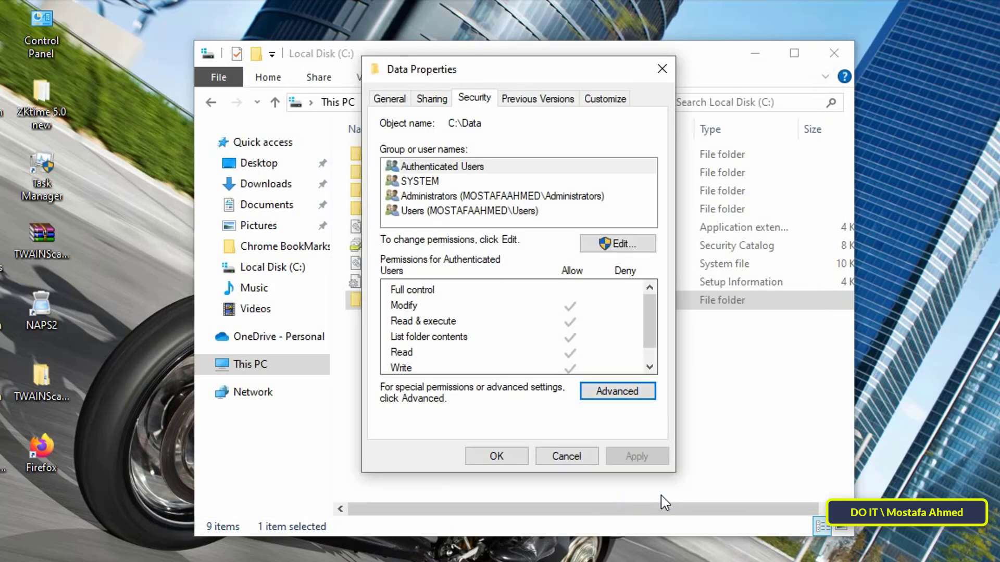
left_click(525, 458)
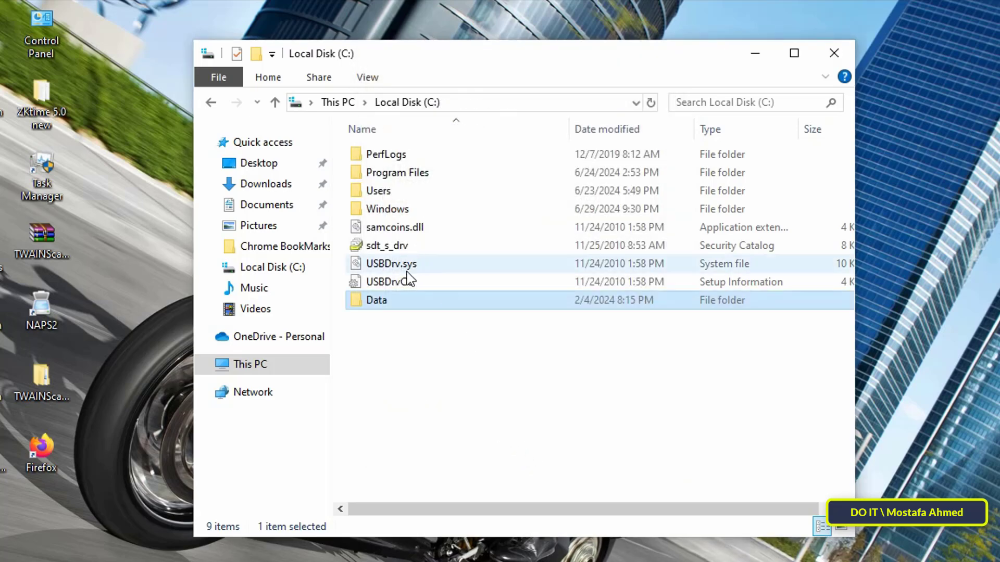
right_click(380, 302)
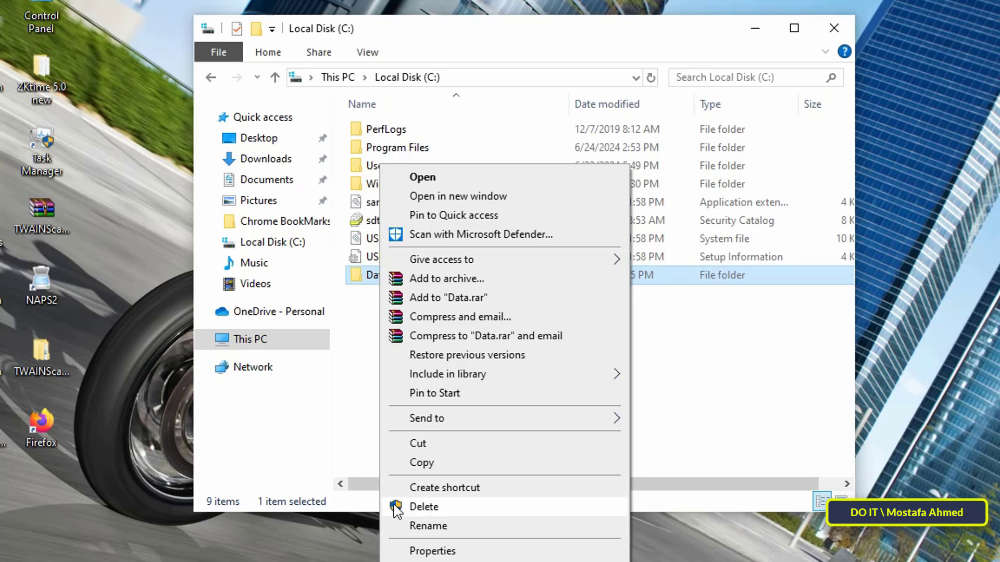
left_click(431, 512)
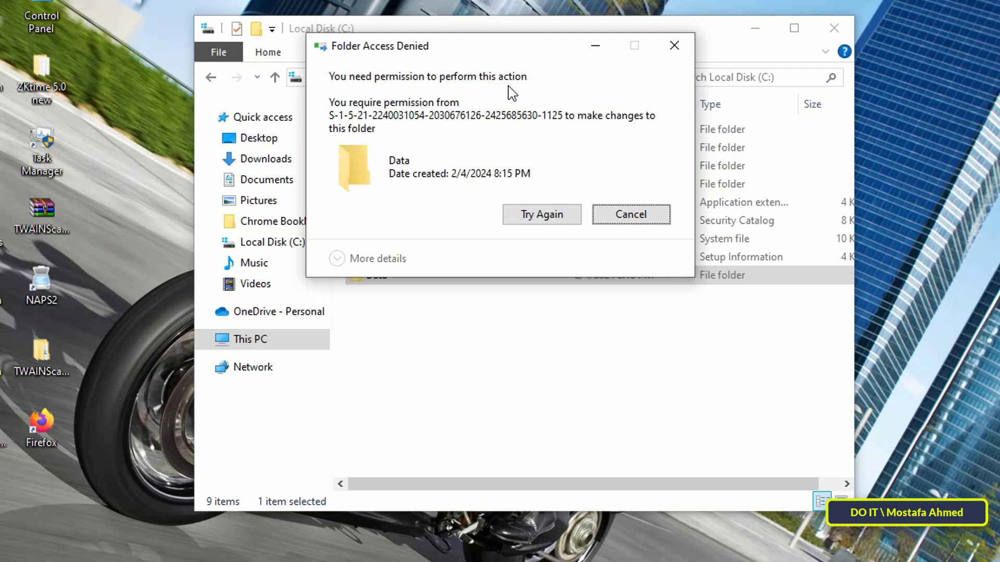
left_click(557, 223)
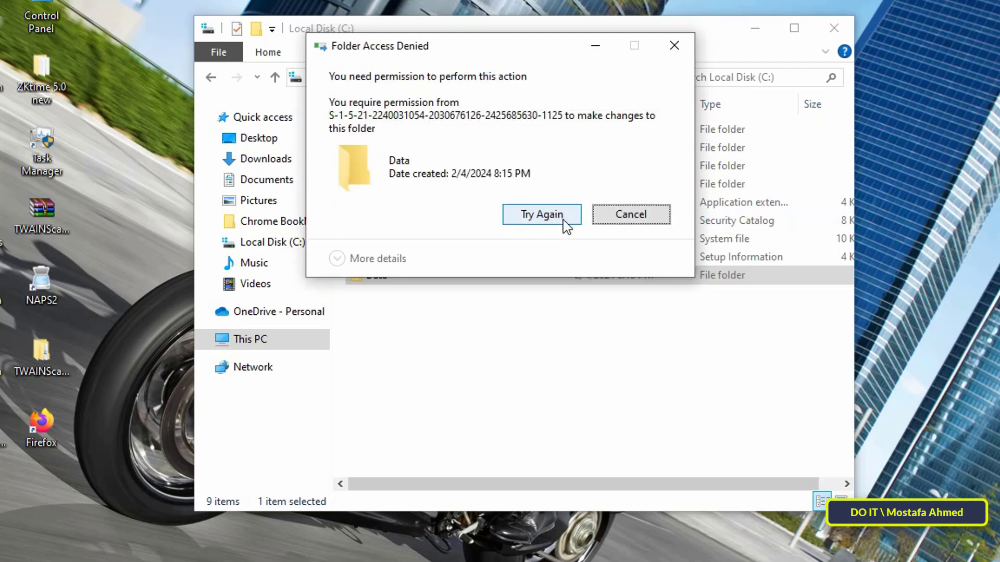
left_click(617, 216)
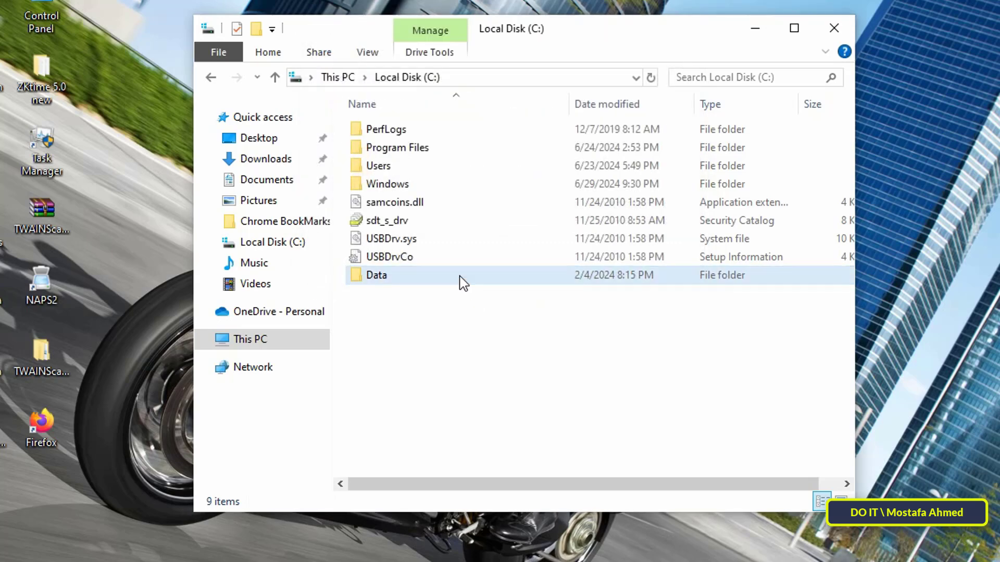
Step: Open the Data folder and try deleting text file 1
double_click(462, 275)
right_click(372, 131)
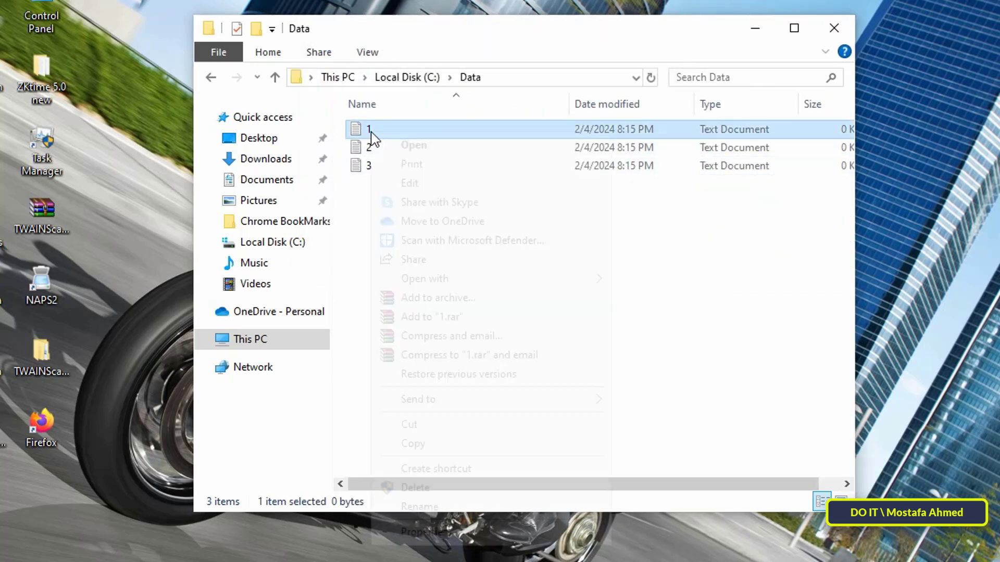
left_click(415, 488)
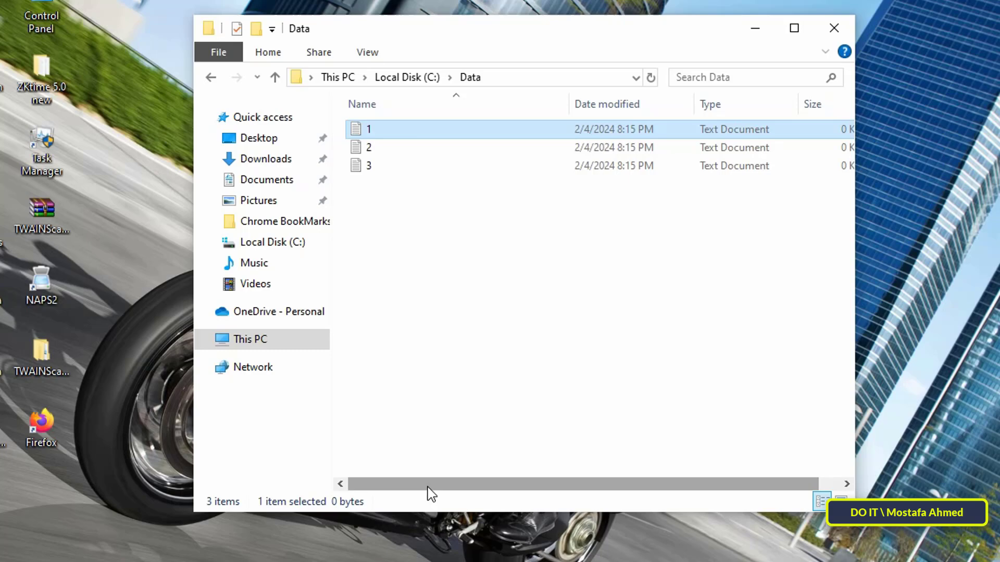